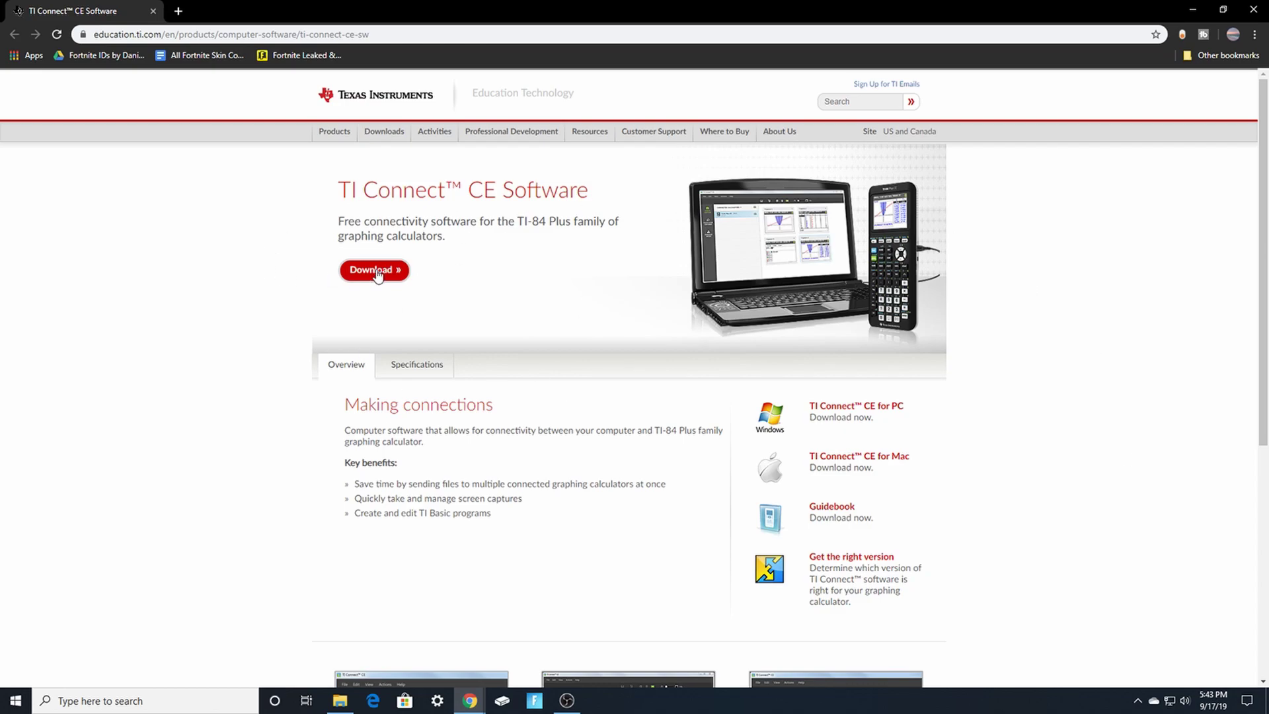
- Download the TI Connect CE 5.4 Windows EXE installer in Chrome and check the finished download
{"action": "left_click", "coordinate": [843, 409]}
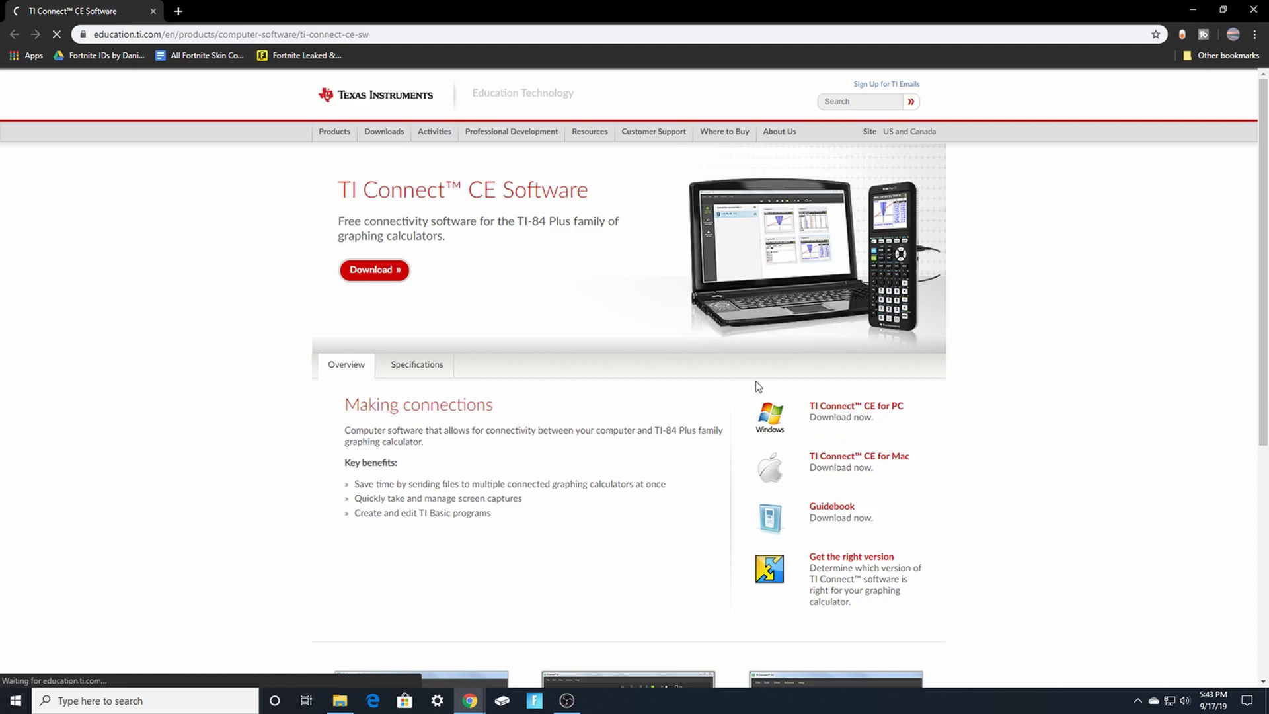
{"action": "scroll", "coordinate": [560, 442], "scroll_direction": "down", "scroll_amount": 2}
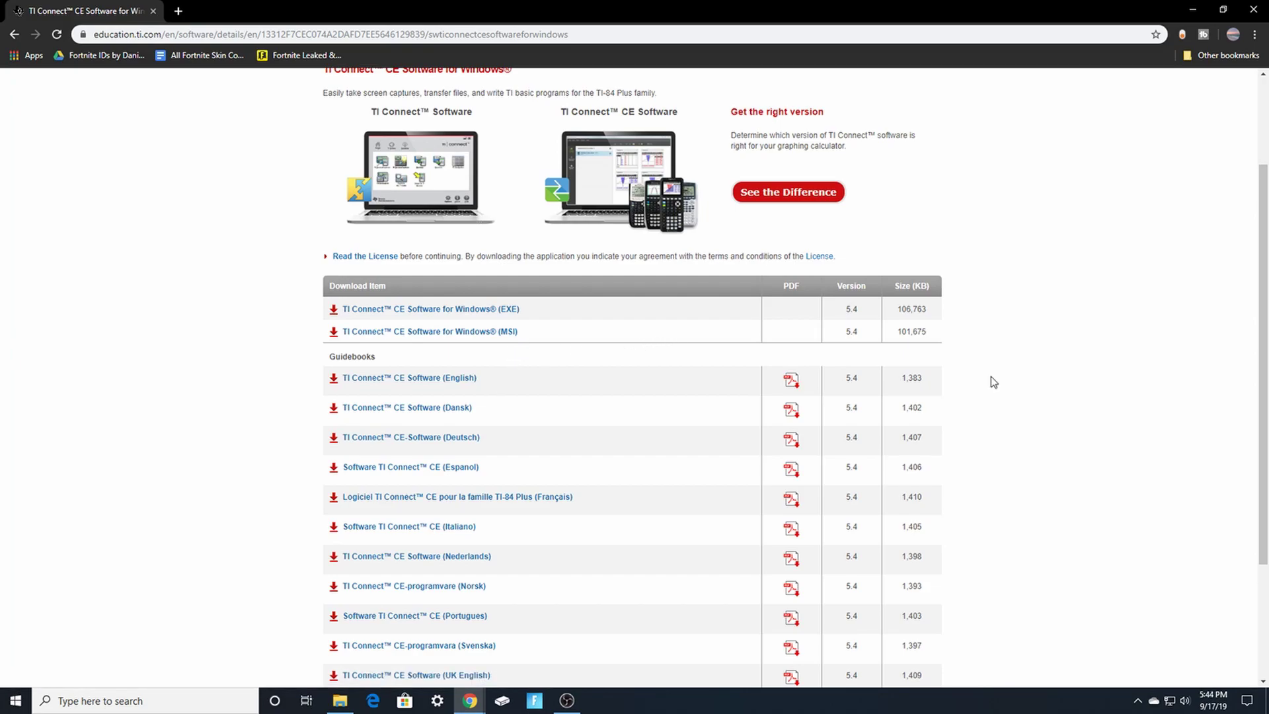
{"action": "left_click", "coordinate": [450, 309]}
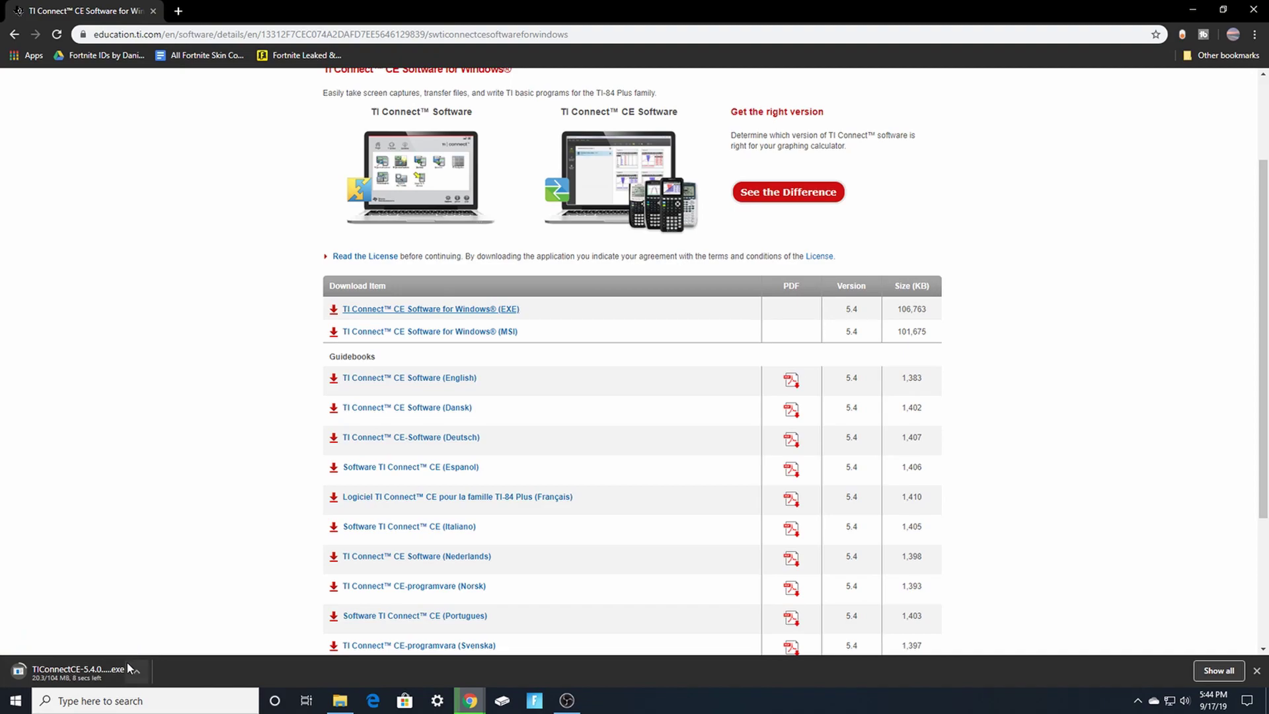
{"action": "left_click", "coordinate": [137, 667]}
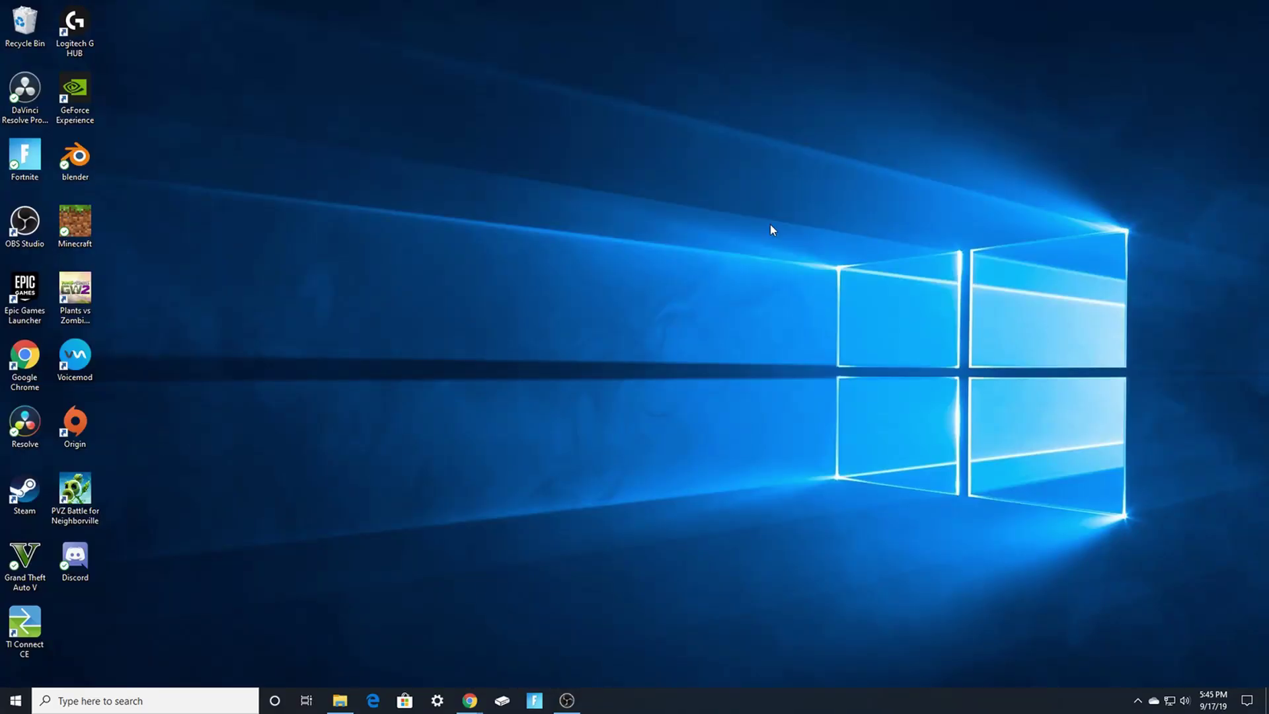
- Search Windows for 'ti connect ce', launch TI Connect CE, and maximize its window
{"action": "left_click", "coordinate": [125, 700]}
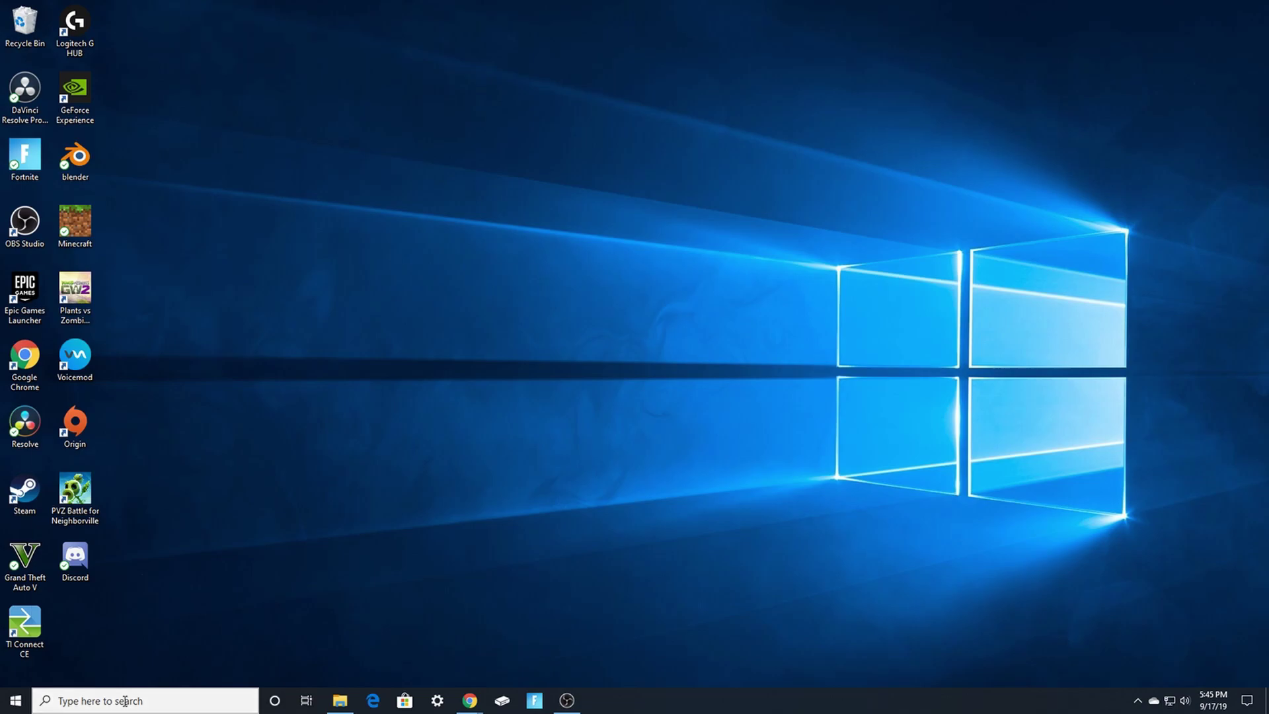
{"action": "type", "text": "ti connect ce"}
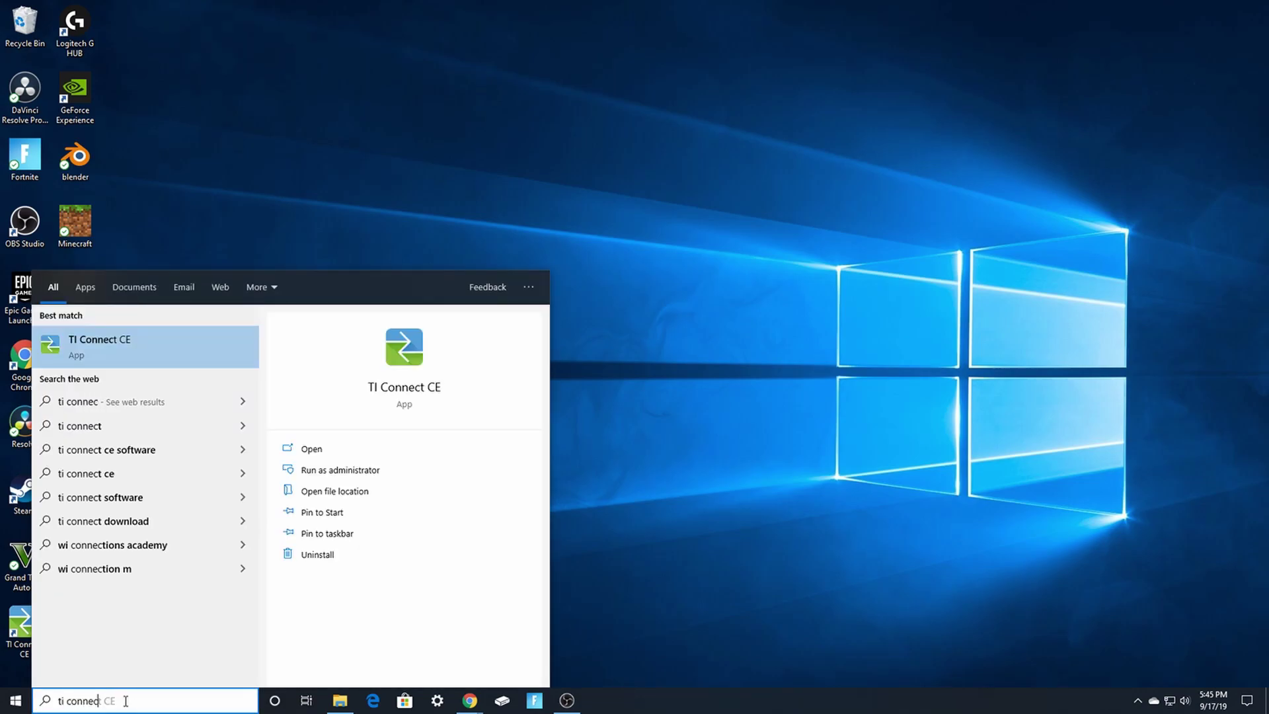
{"action": "left_click", "coordinate": [117, 351]}
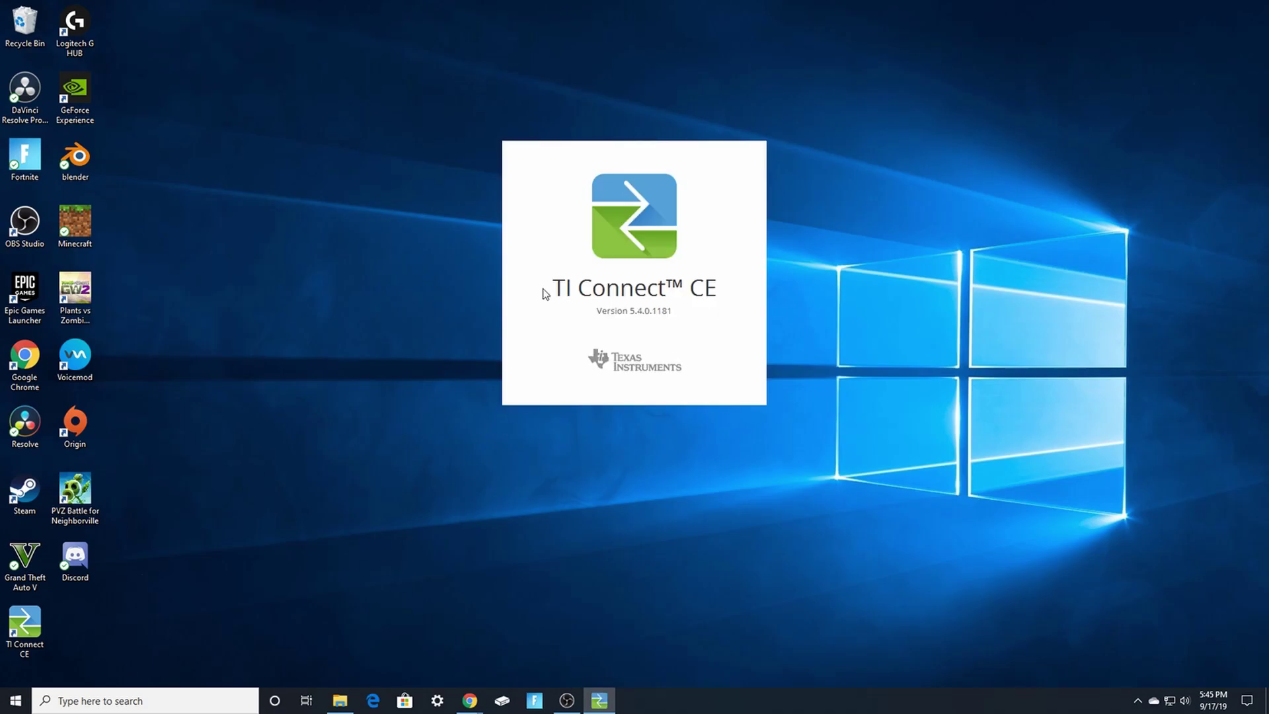
{"action": "left_click", "coordinate": [879, 121]}
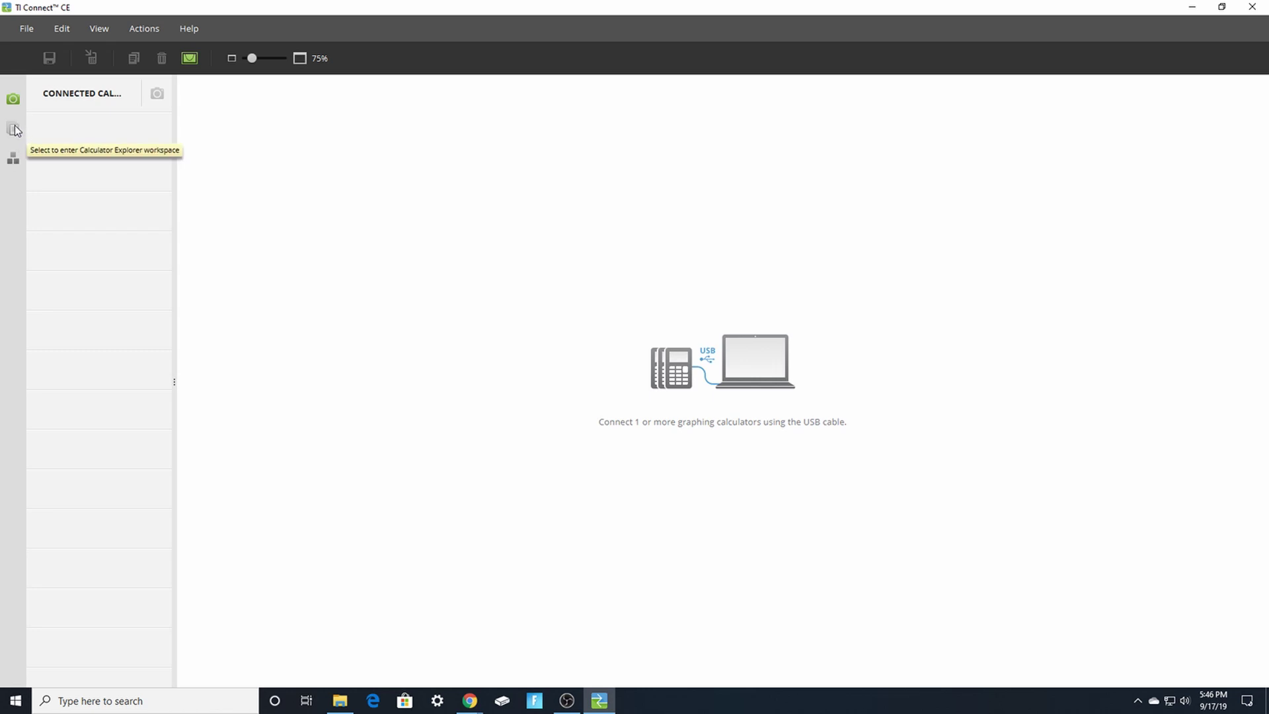
- Switch to Calculator Explorer to view the connected calculator's files
{"action": "left_click", "coordinate": [15, 129]}
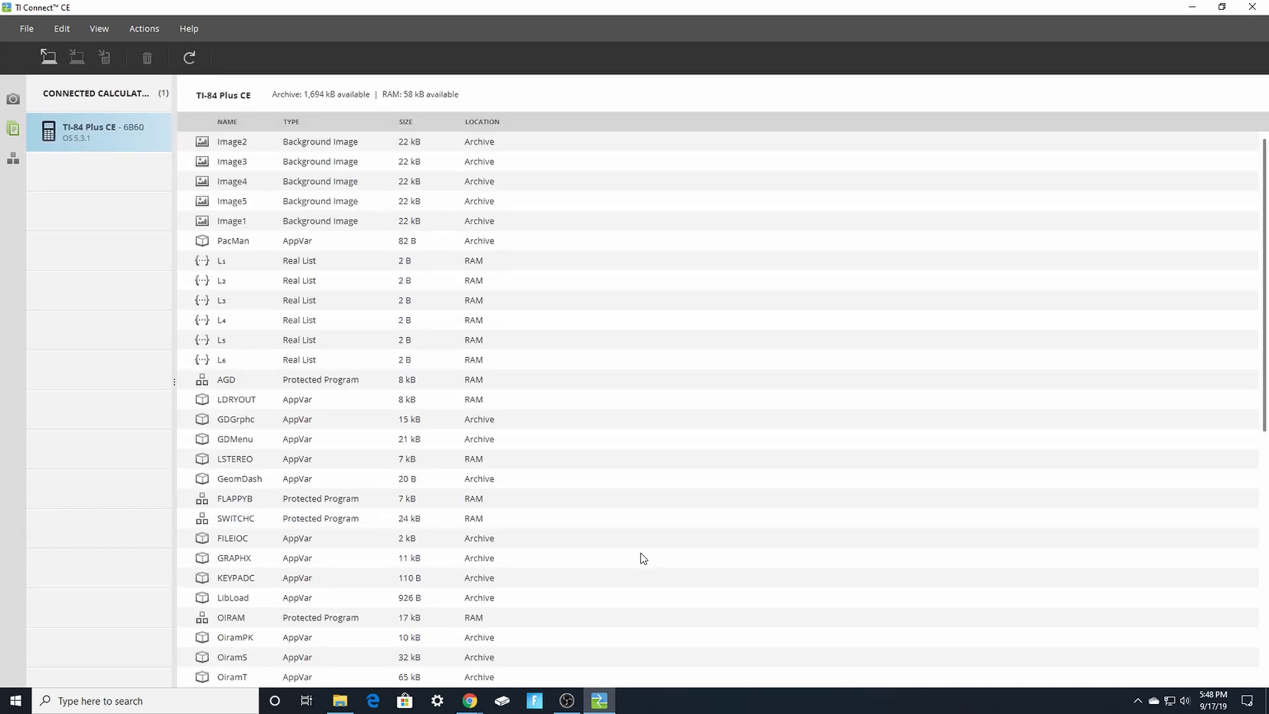
- Select the connected TI-84 Plus CE and scroll through its stored files
{"action": "left_click", "coordinate": [104, 140]}
{"action": "scroll", "coordinate": [411, 360], "scroll_direction": "down", "scroll_amount": 5}
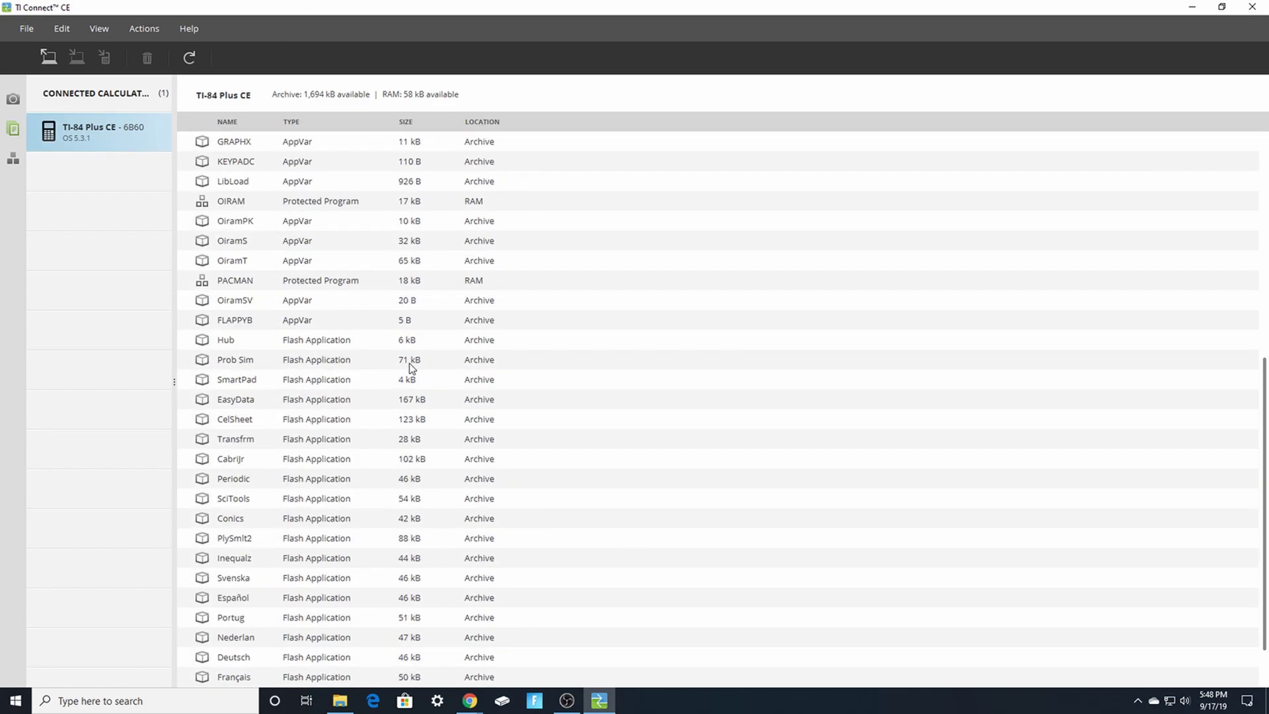
{"action": "scroll", "coordinate": [416, 357], "scroll_direction": "up", "scroll_amount": 5}
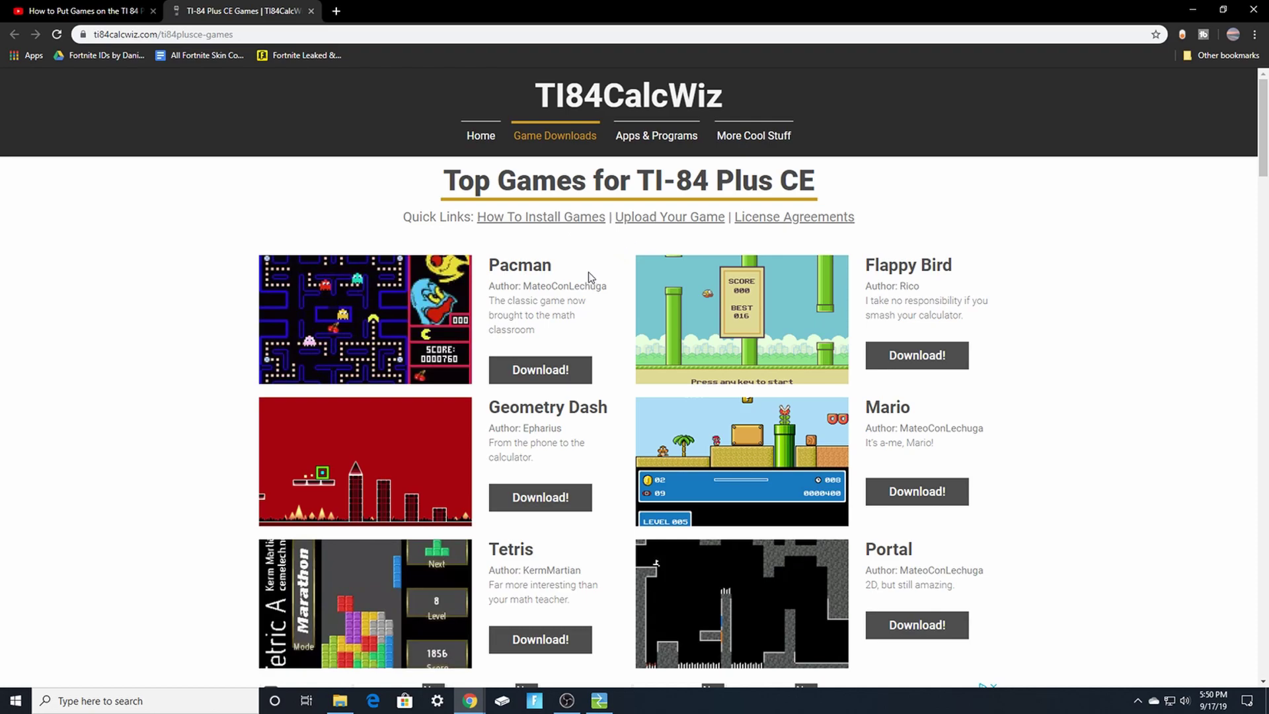
- Find Mario on the TI84CalcWiz Top Games page and download Oiram(Mario).zip
{"action": "scroll", "coordinate": [598, 318], "scroll_direction": "down", "scroll_amount": 5}
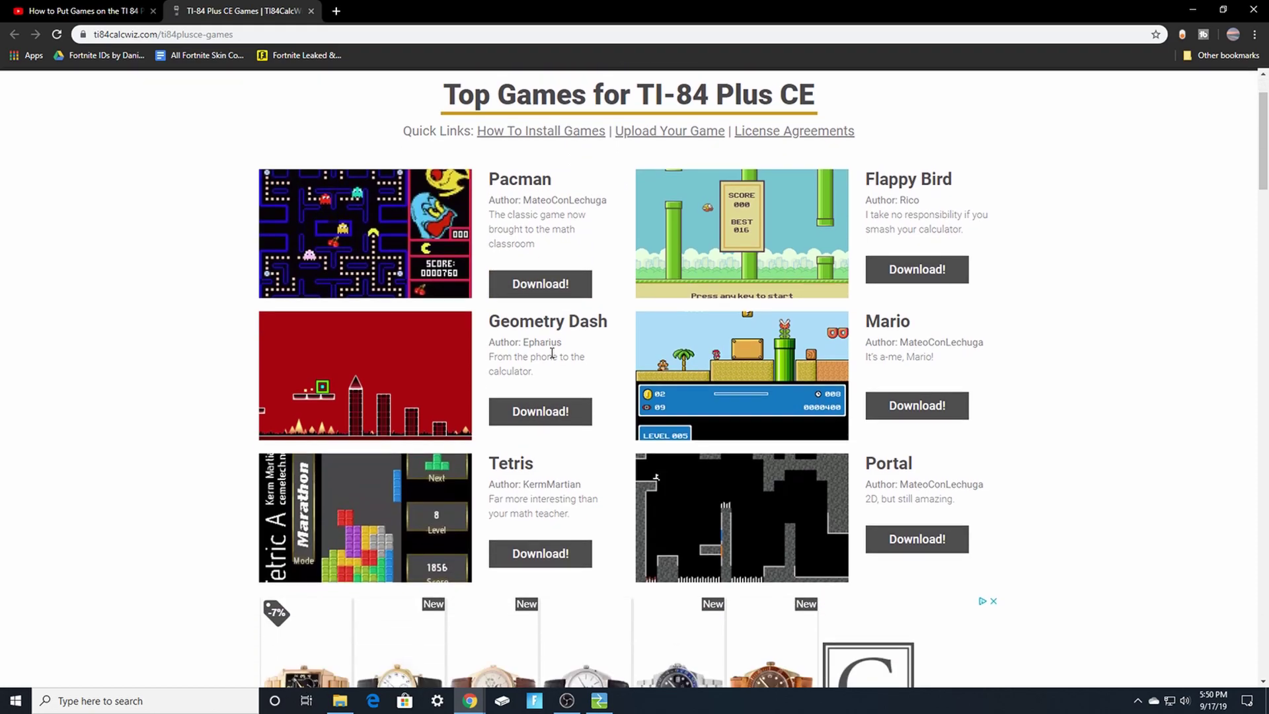
{"action": "scroll", "coordinate": [601, 345], "scroll_direction": "up", "scroll_amount": 3}
{"action": "scroll", "coordinate": [602, 344], "scroll_direction": "up", "scroll_amount": 2}
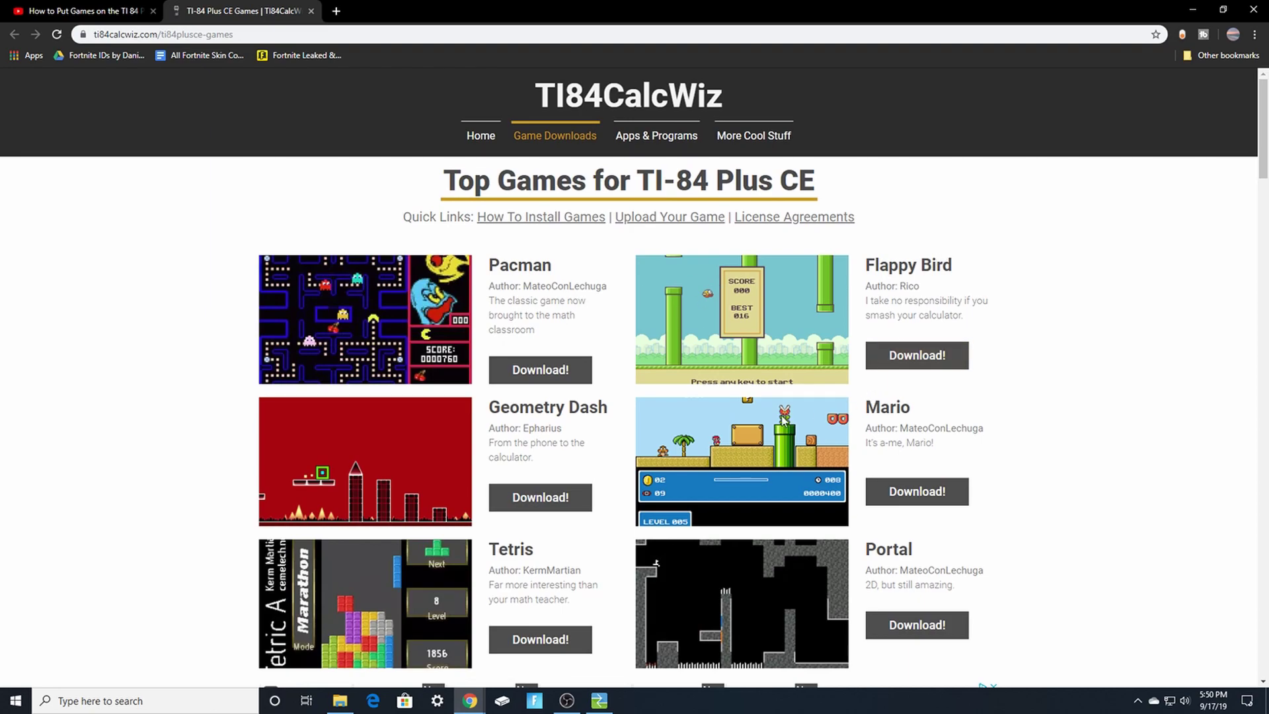
{"action": "scroll", "coordinate": [780, 423], "scroll_direction": "down", "scroll_amount": 8}
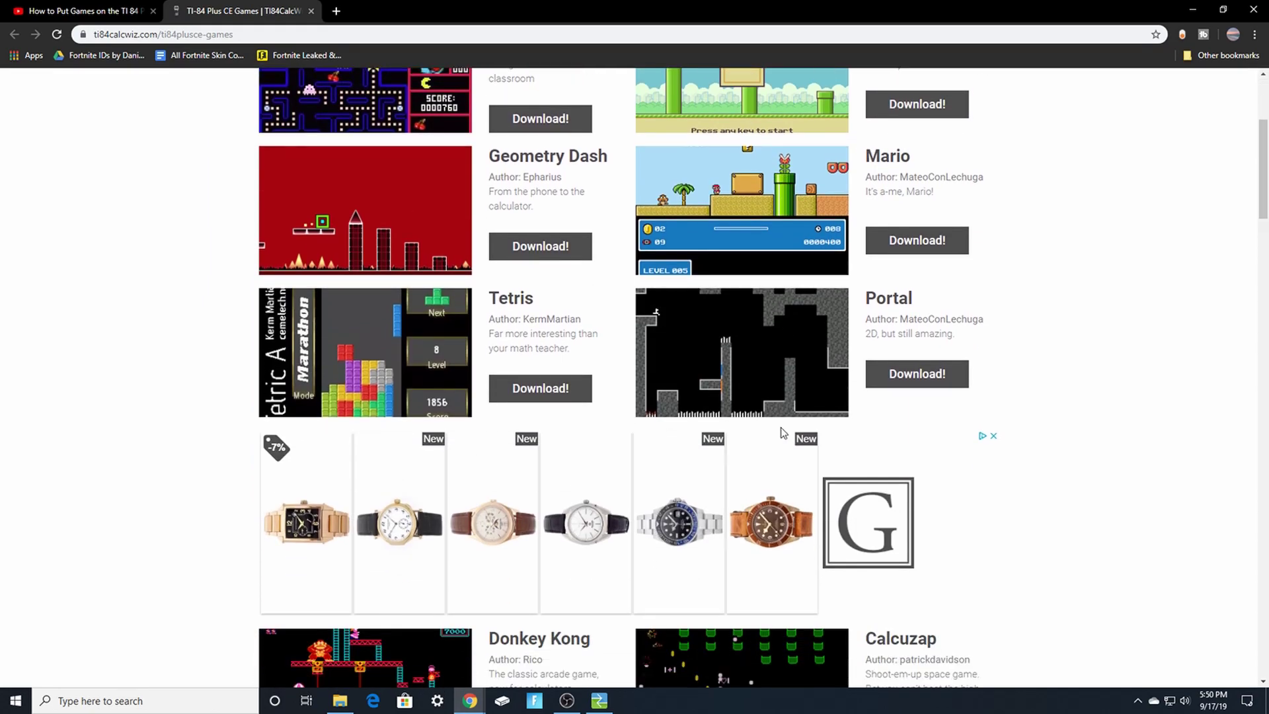
{"action": "scroll", "coordinate": [633, 476], "scroll_direction": "up", "scroll_amount": 8}
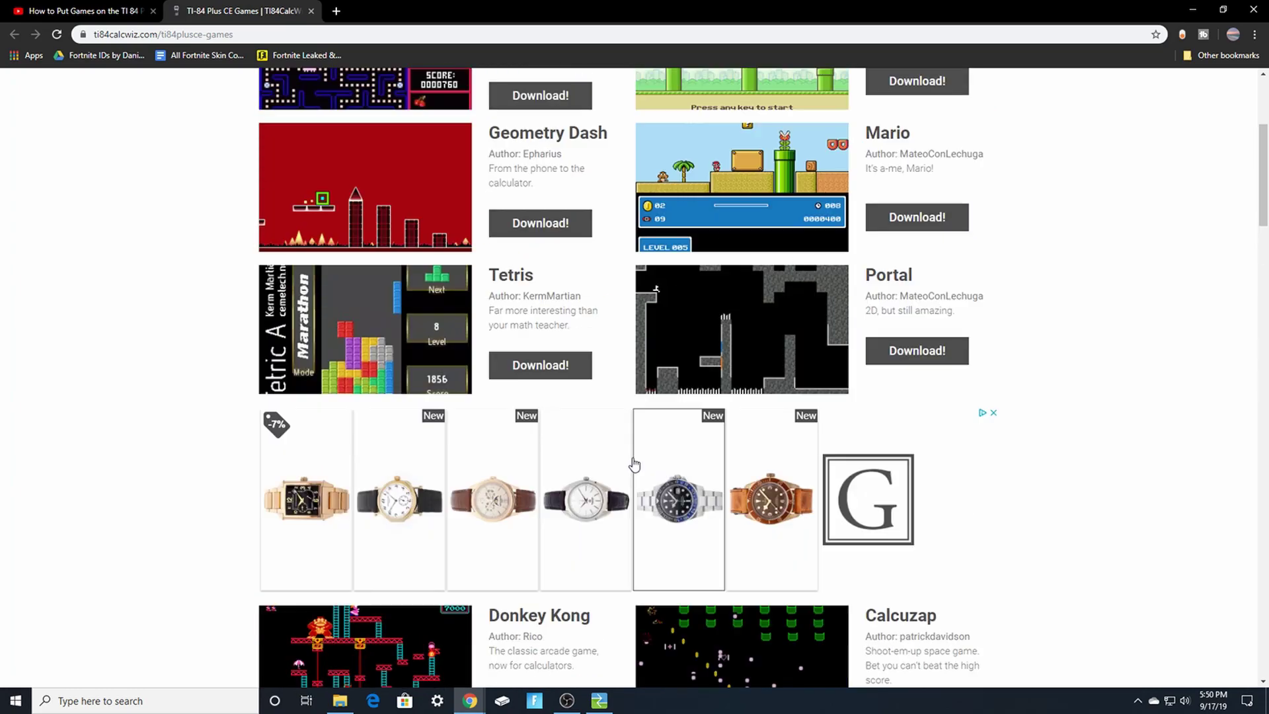
{"action": "scroll", "coordinate": [634, 456], "scroll_direction": "down", "scroll_amount": 2}
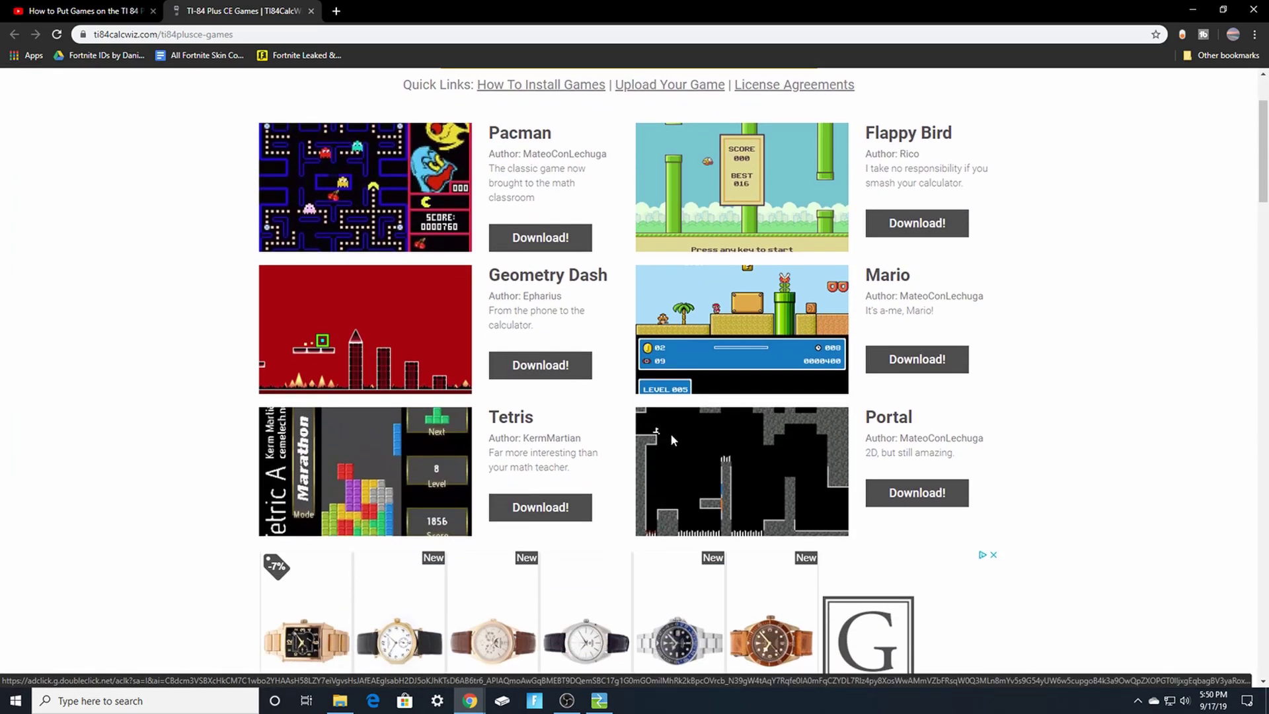
{"action": "left_click", "coordinate": [917, 359]}
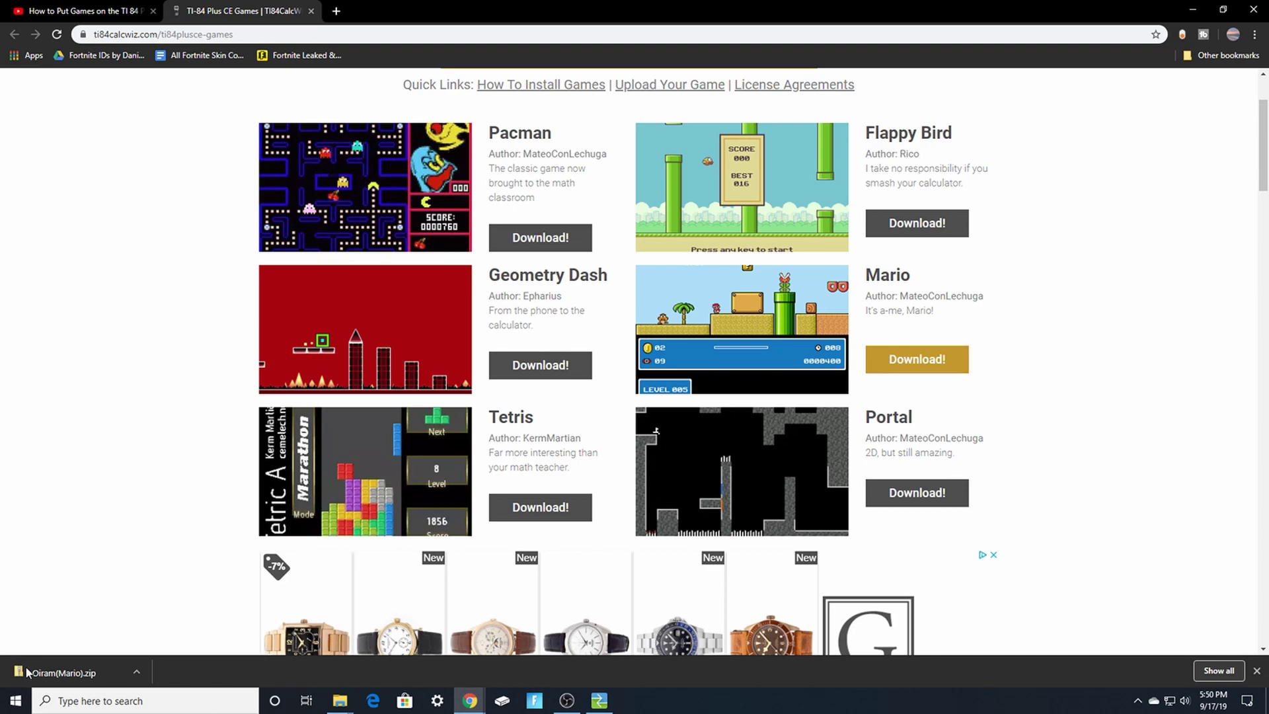
- Show the downloaded Oiram(Mario).zip in its folder and open it
{"action": "left_click", "coordinate": [137, 672]}
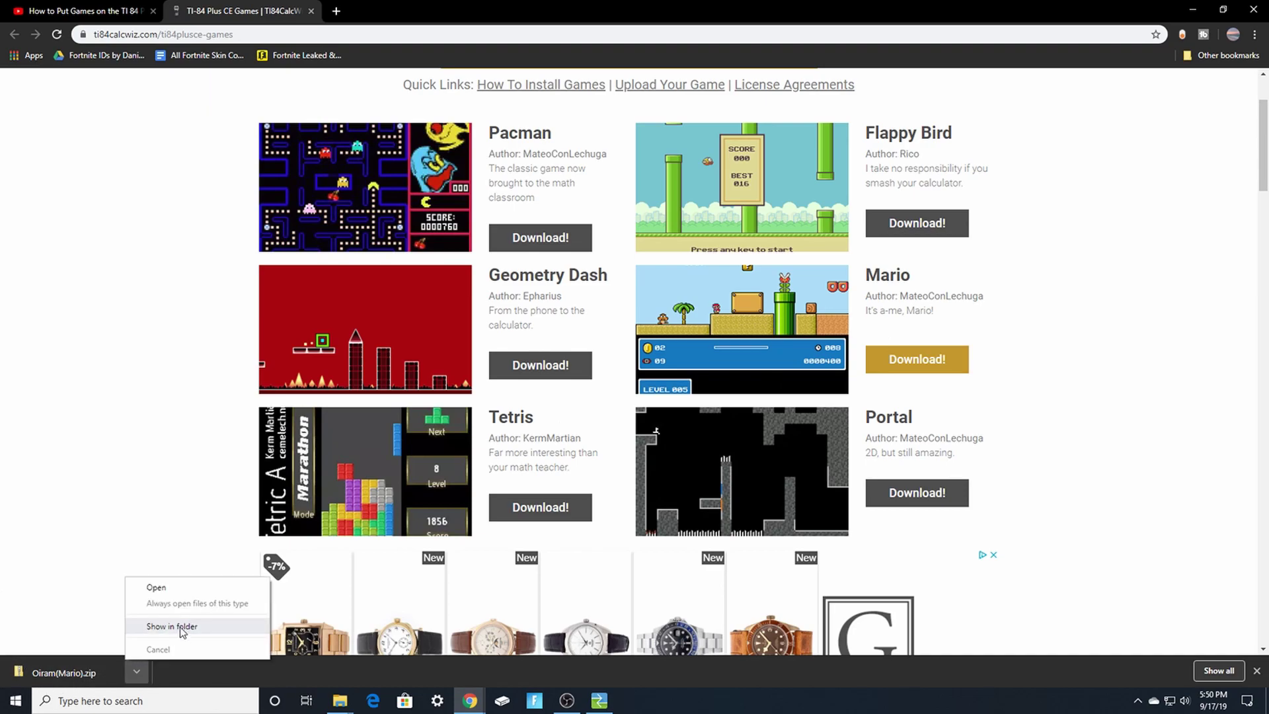
{"action": "left_click", "coordinate": [184, 629]}
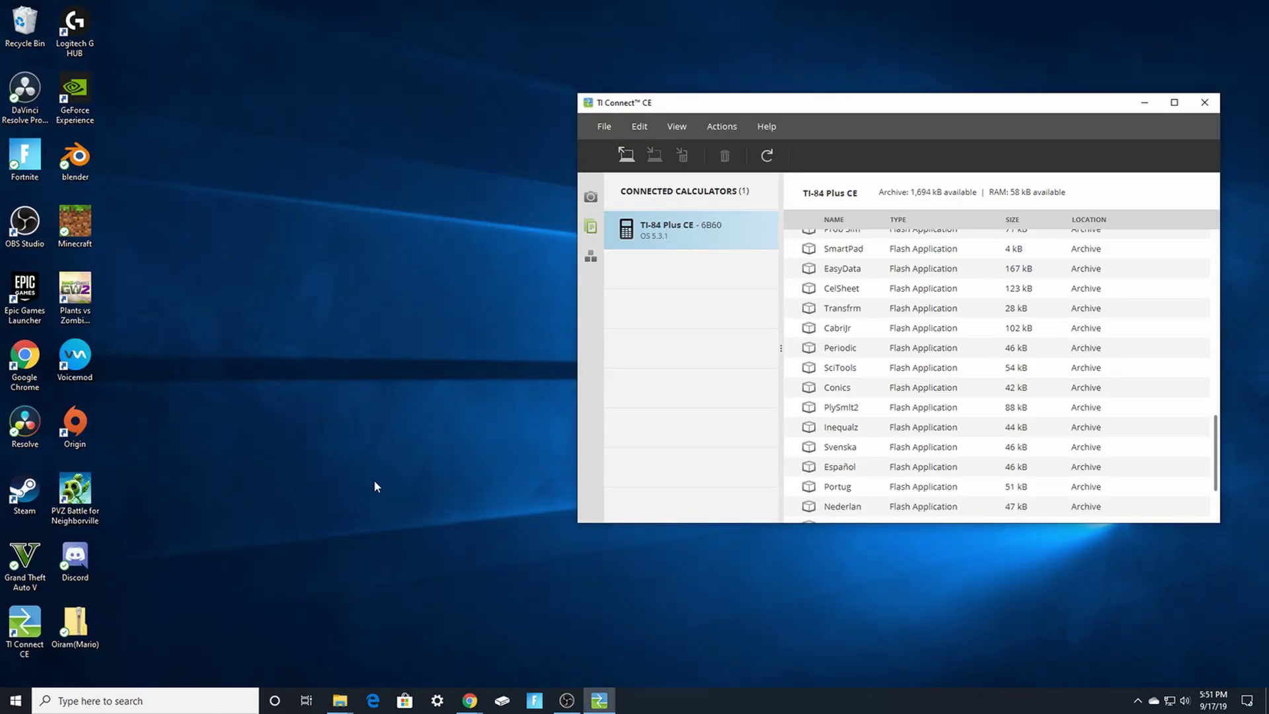
{"action": "double_click", "coordinate": [75, 625]}
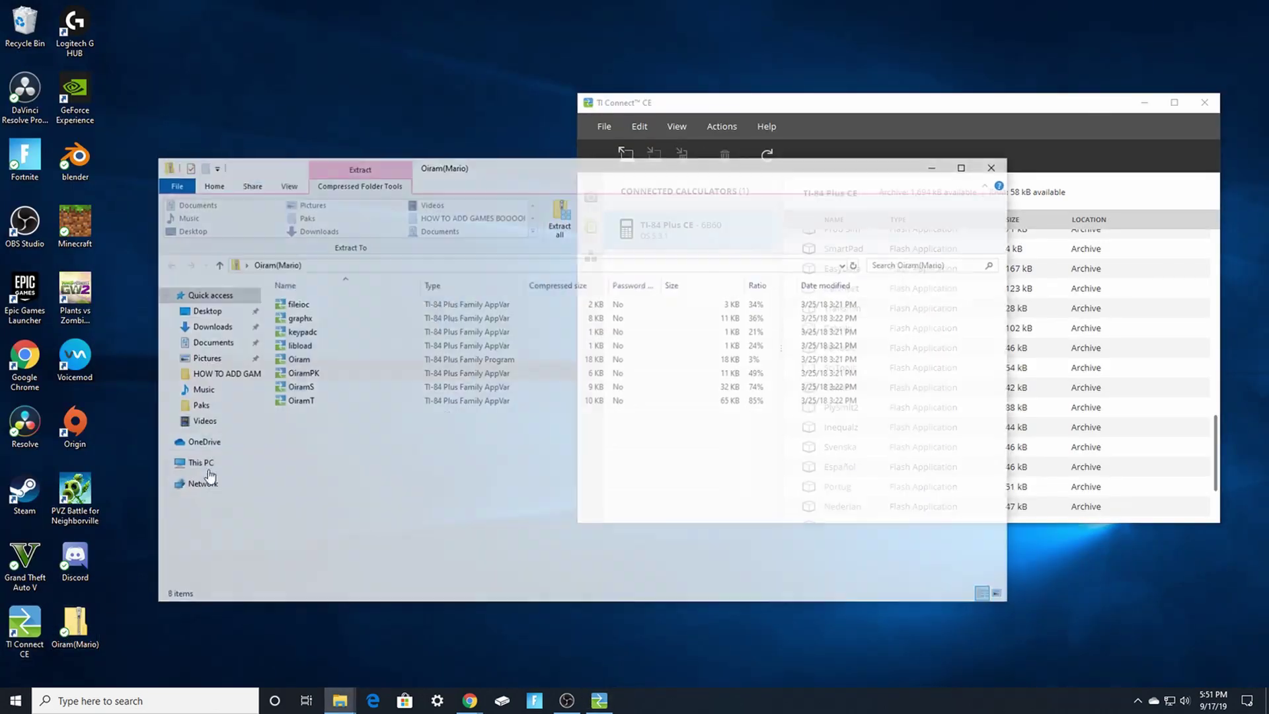
- Place the zip window beside TI Connect CE and drag its eight files toward the calculator list
{"action": "left_click_drag", "start_coordinate": [1013, 377], "coordinate": [636, 378]}
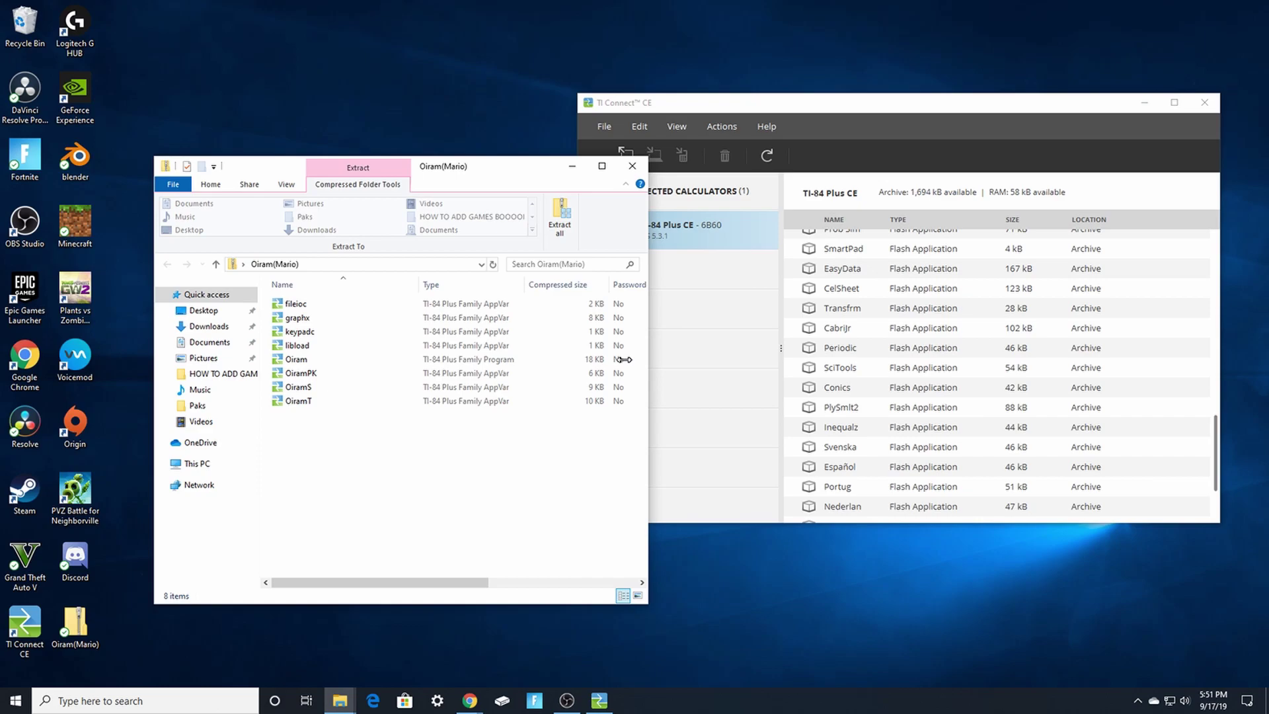
{"action": "left_click_drag", "start_coordinate": [462, 166], "coordinate": [387, 110]}
{"action": "left_click_drag", "start_coordinate": [280, 364], "coordinate": [268, 242]}
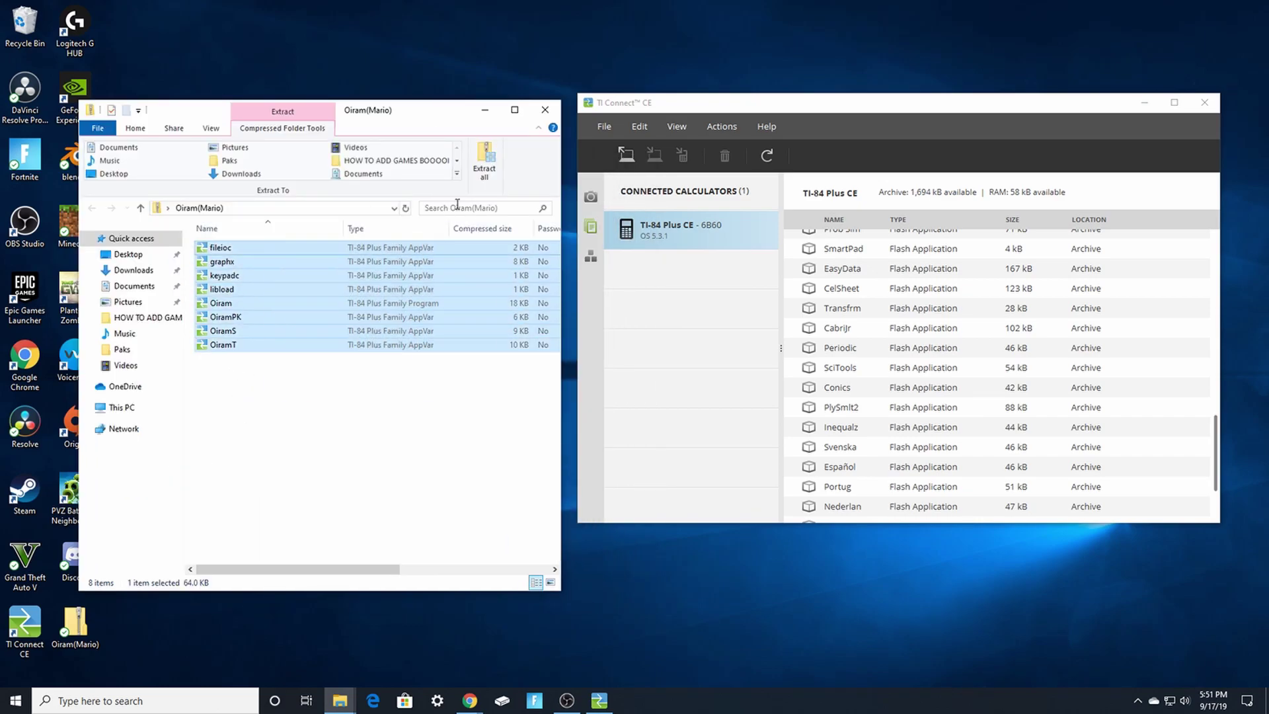
{"action": "right_click", "coordinate": [241, 305]}
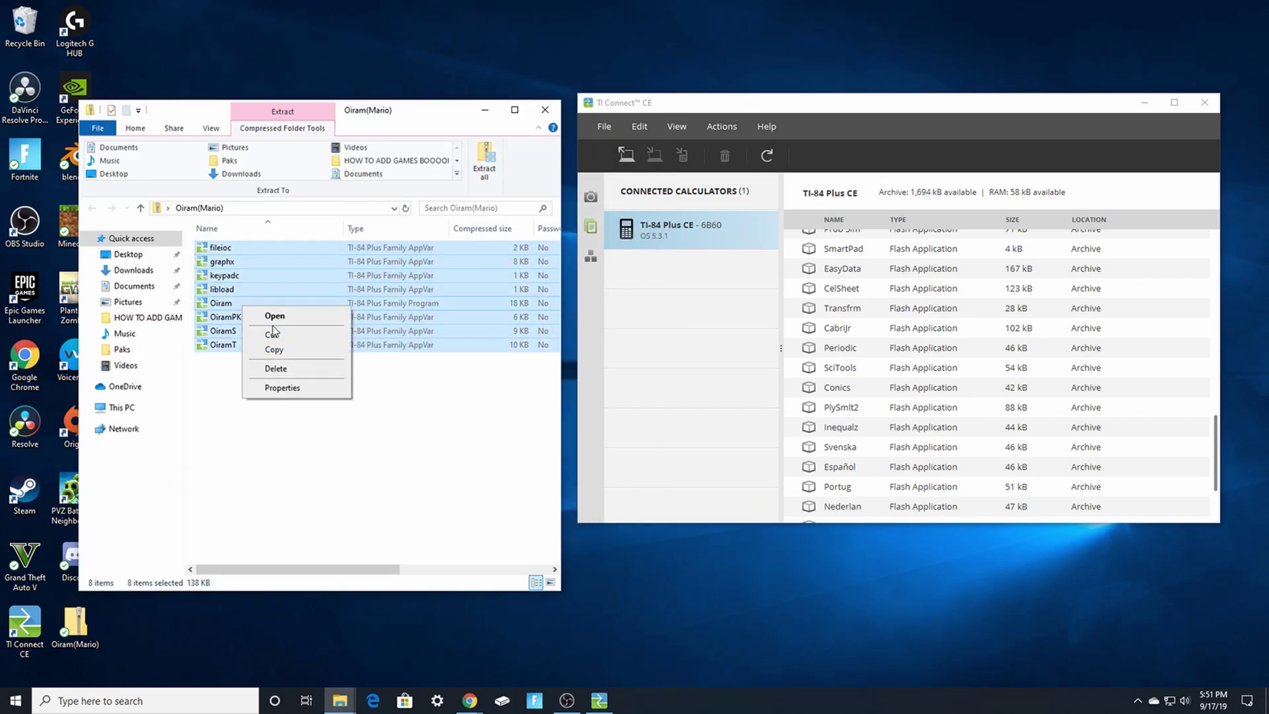
{"action": "left_click", "coordinate": [315, 424]}
{"action": "left_click_drag", "start_coordinate": [335, 400], "coordinate": [258, 243]}
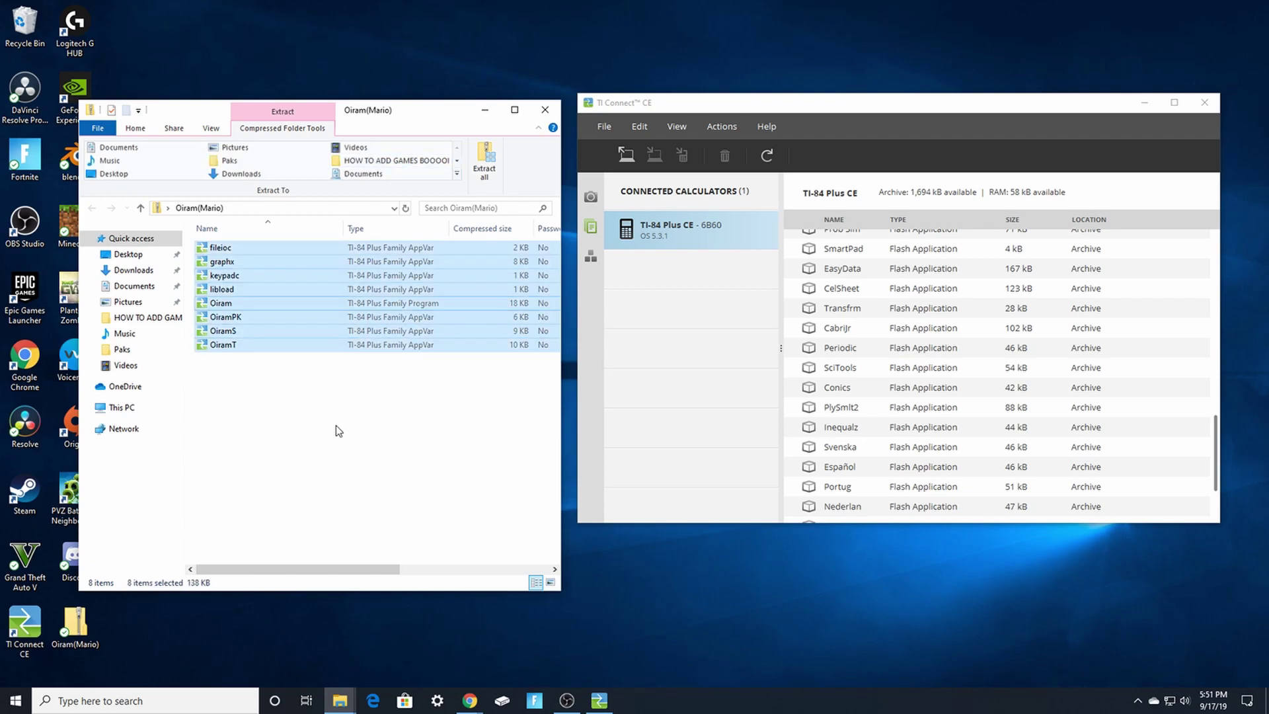
{"action": "mouse_move", "coordinate": [287, 302]}
{"action": "left_mouse_down"}
{"action": "mouse_move", "coordinate": [710, 370]}
{"action": "mouse_move", "coordinate": [859, 367]}
{"action": "mouse_move", "coordinate": [905, 348]}
{"action": "mouse_move", "coordinate": [898, 370]}
{"action": "mouse_move", "coordinate": [929, 387]}
{"action": "mouse_move", "coordinate": [856, 393]}
{"action": "mouse_move", "coordinate": [387, 351]}
{"action": "left_mouse_up"}
- Extract Oiram(Mario).zip with Extract All to a Desktop folder and select its eight files
{"action": "right_click", "coordinate": [352, 421]}
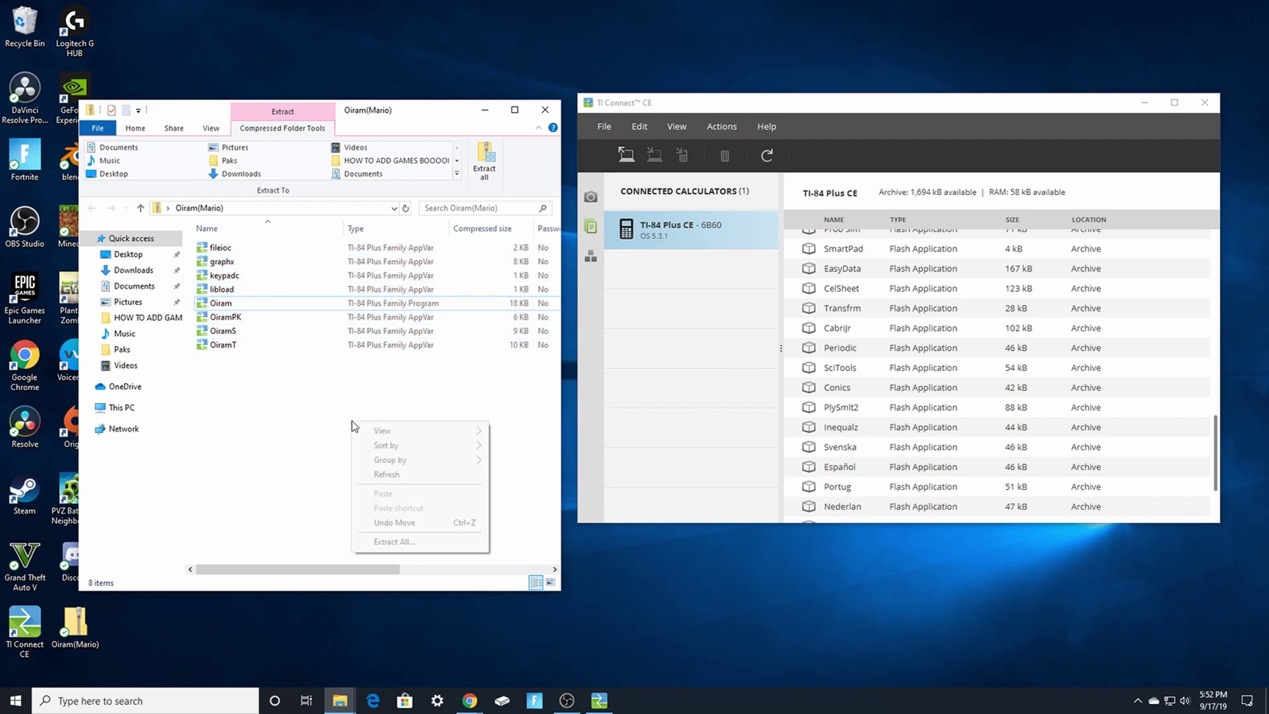
{"action": "left_click", "coordinate": [403, 542]}
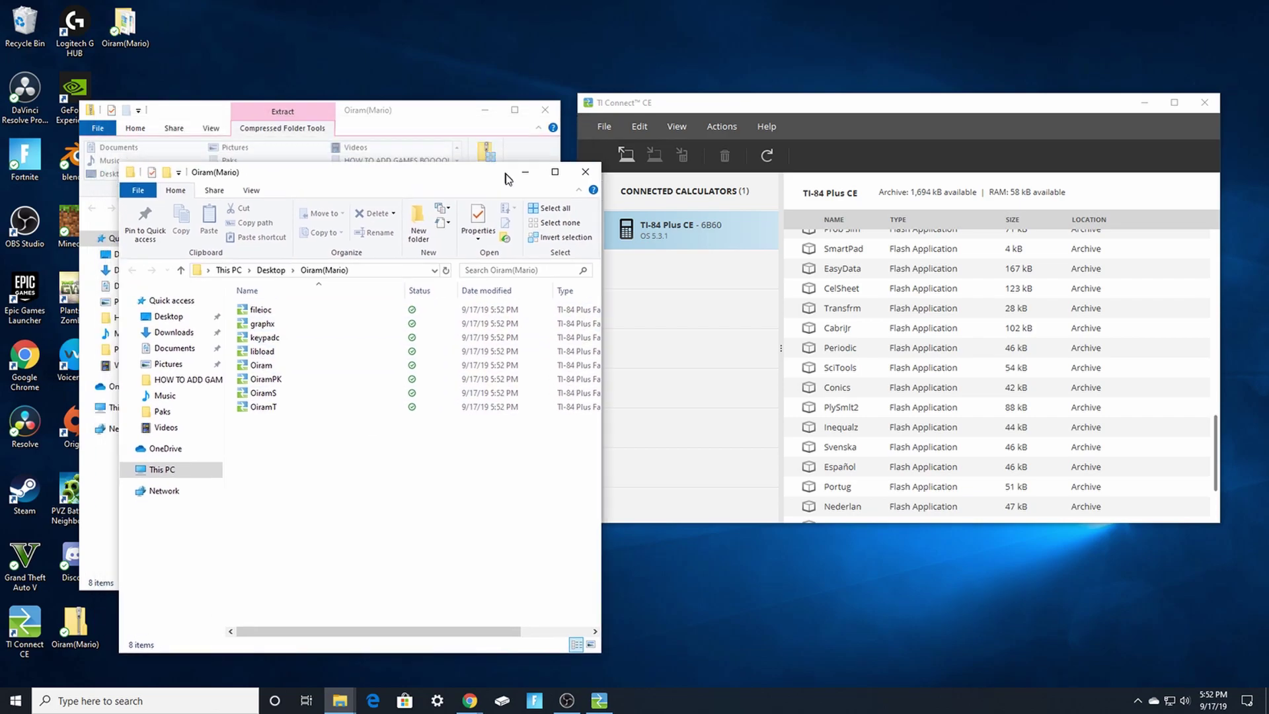
{"action": "mouse_move", "coordinate": [482, 129]}
{"action": "left_mouse_down"}
{"action": "mouse_move", "coordinate": [611, 383]}
{"action": "mouse_move", "coordinate": [603, 403]}
{"action": "left_mouse_up"}
{"action": "left_click_drag", "start_coordinate": [497, 405], "coordinate": [348, 123]}
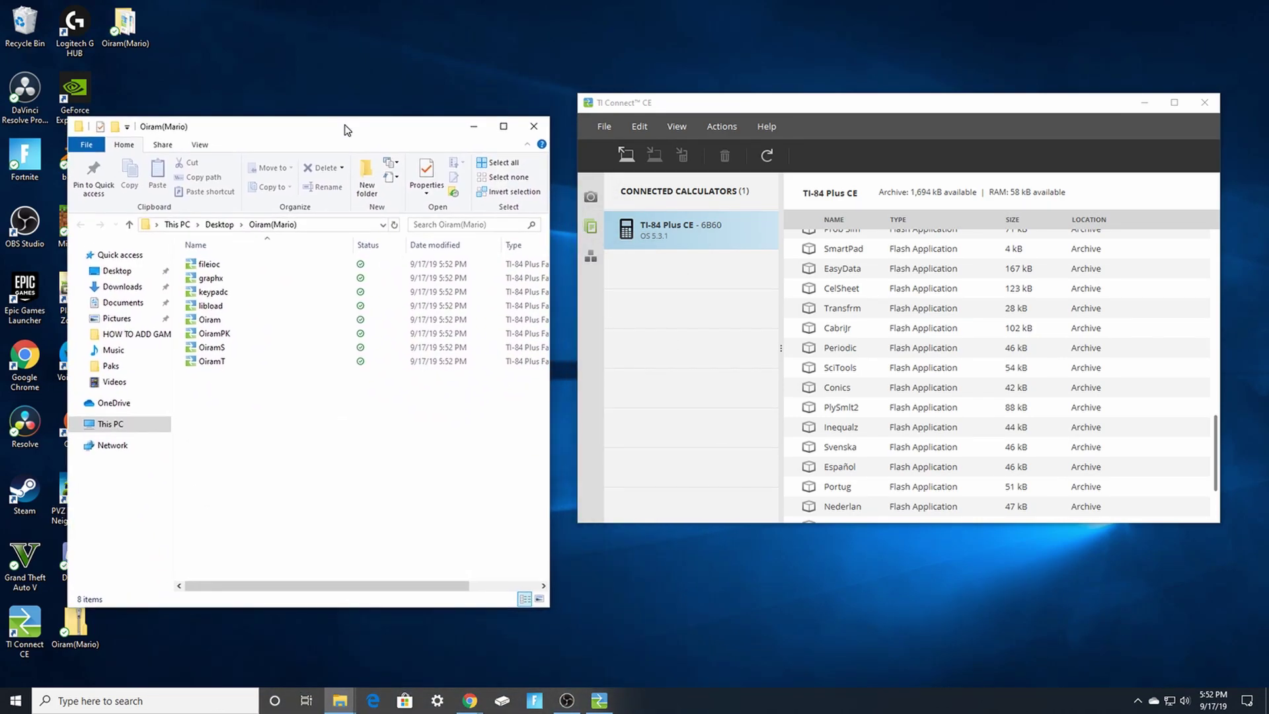
{"action": "left_click_drag", "start_coordinate": [273, 390], "coordinate": [377, 254]}
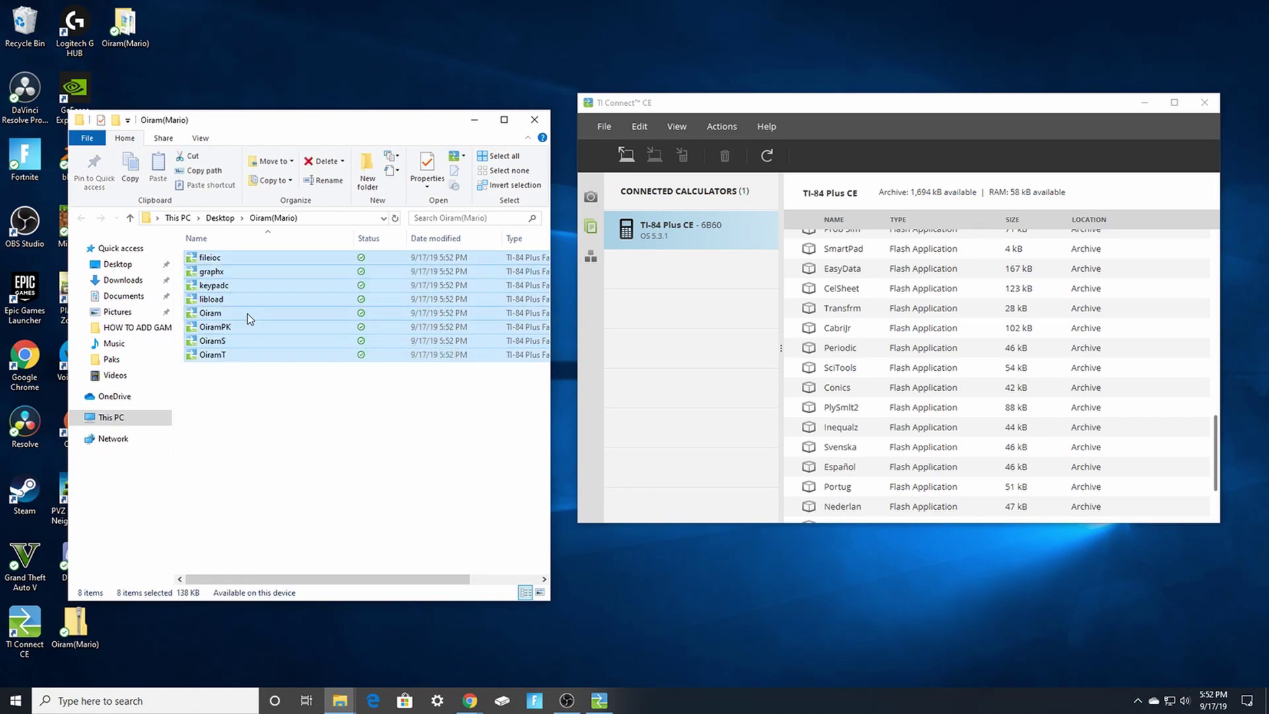
- Drag the eight Oiram files into TI Connect CE and choose All Connected Calculators as destination
{"action": "mouse_move", "coordinate": [229, 314]}
{"action": "left_mouse_down"}
{"action": "mouse_move", "coordinate": [351, 412]}
{"action": "mouse_move", "coordinate": [720, 530]}
{"action": "mouse_move", "coordinate": [965, 439]}
{"action": "mouse_move", "coordinate": [982, 370]}
{"action": "left_mouse_up"}
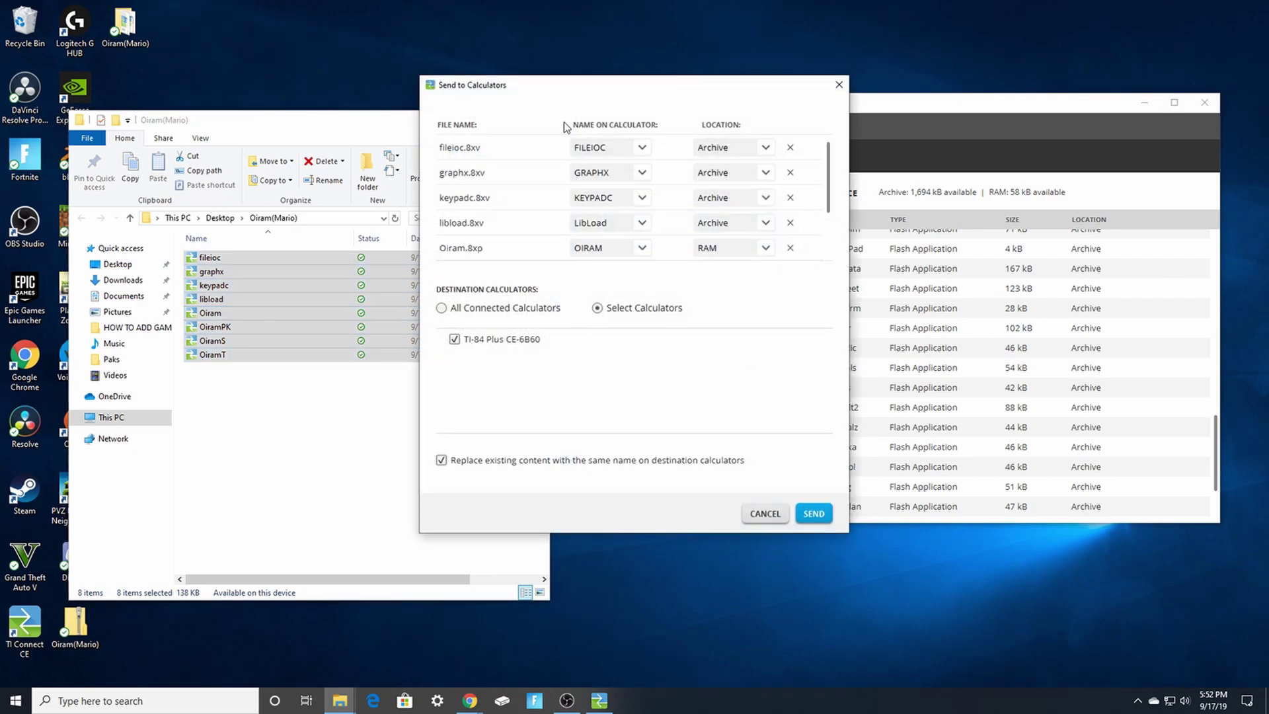
{"action": "left_click", "coordinate": [442, 308]}
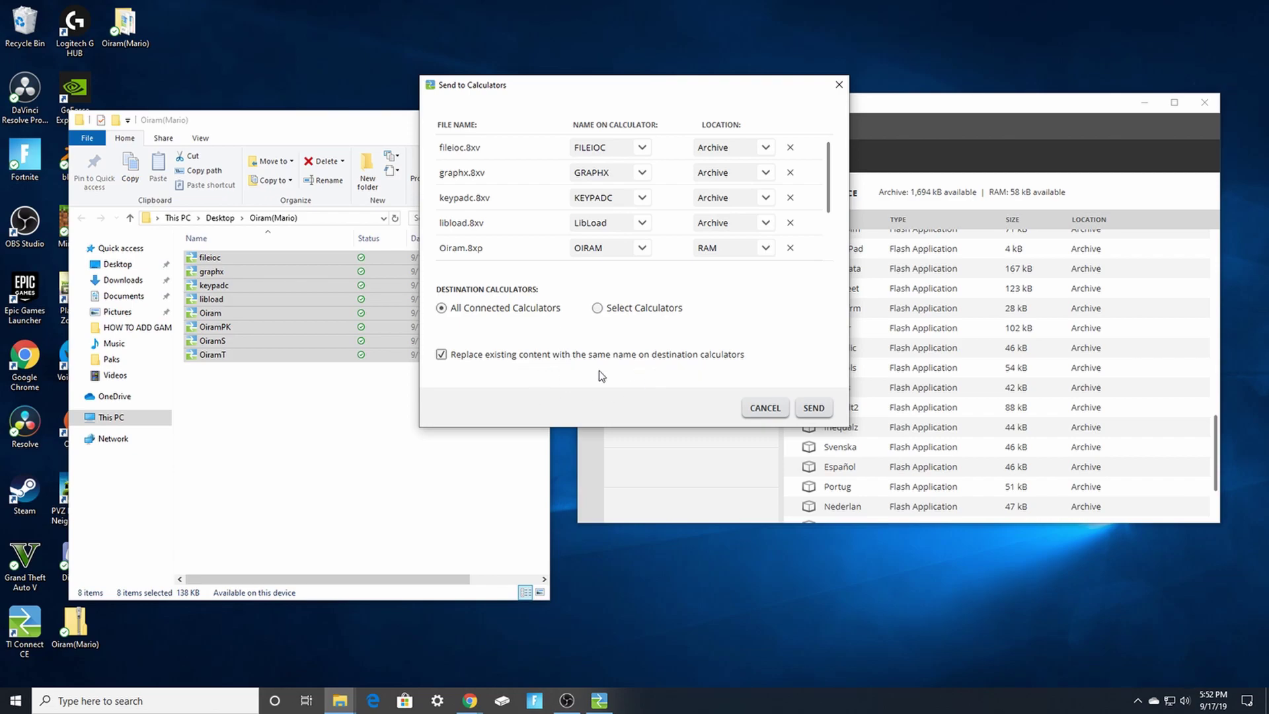
- Send the eight Oiram files and let the transfer to the TI-84 Plus CE finish
{"action": "left_click", "coordinate": [813, 408]}
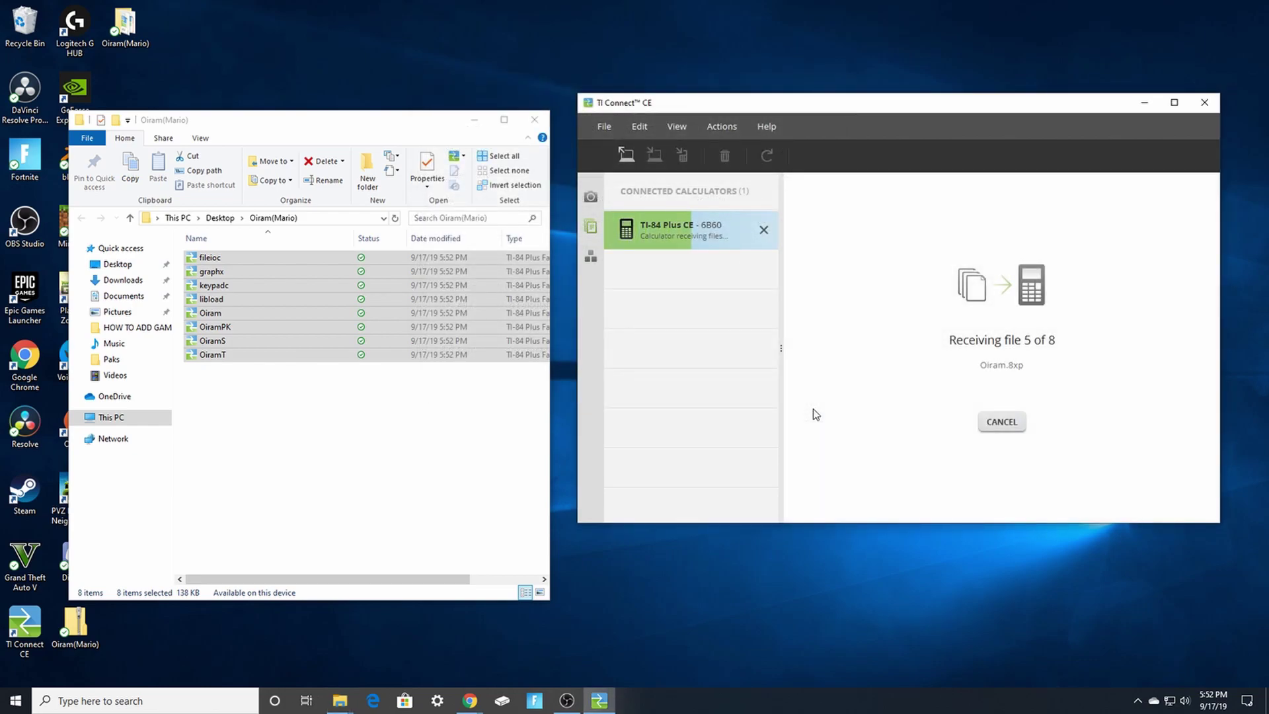